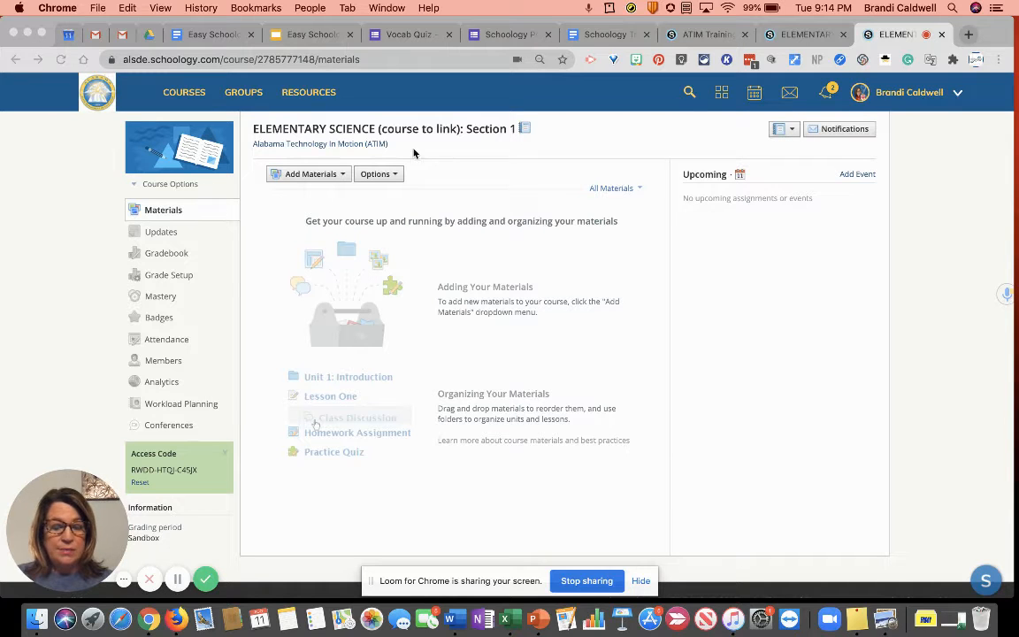
- Start a new folder in the course materials and title it "Week 1 (date- date)"
{"action": "left_click", "coordinate": [341, 175]}
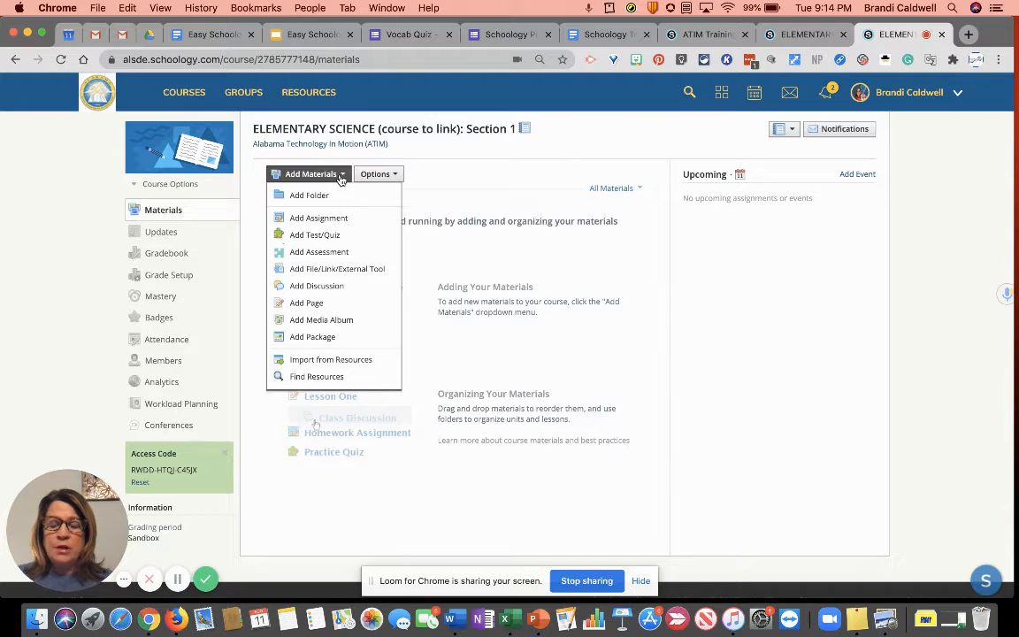
{"action": "left_click", "coordinate": [334, 198]}
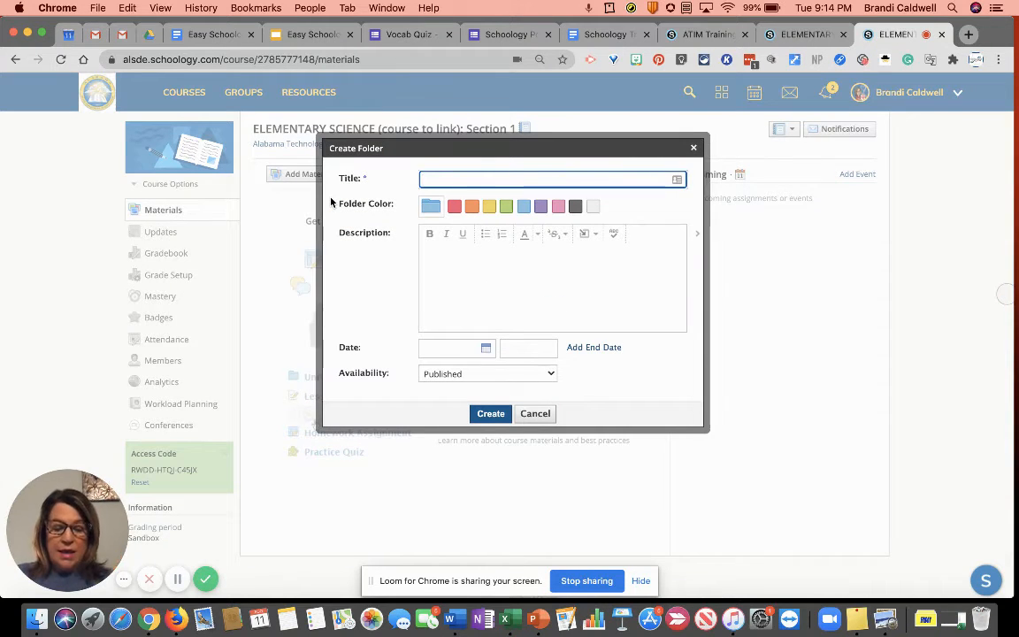
{"action": "type", "text": "Week "}
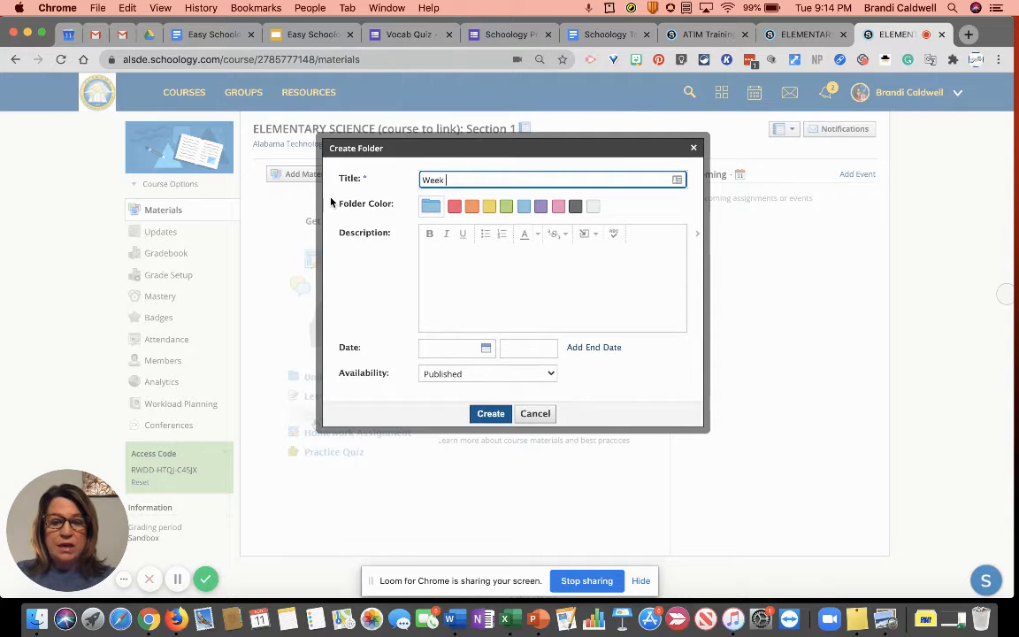
{"action": "type", "text": "1 ("}
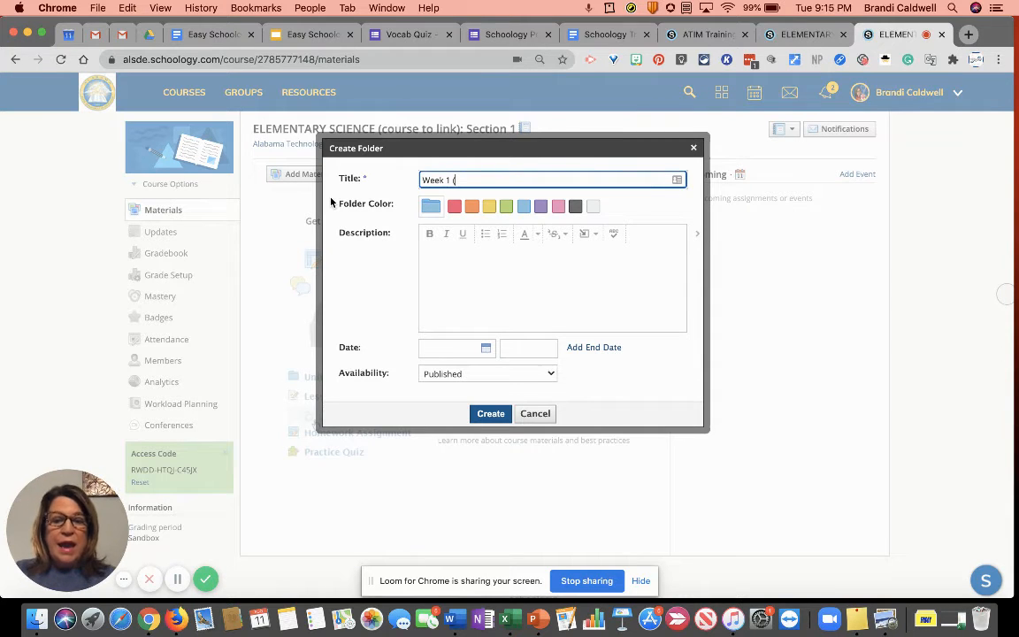
{"action": "type", "text": "date"}
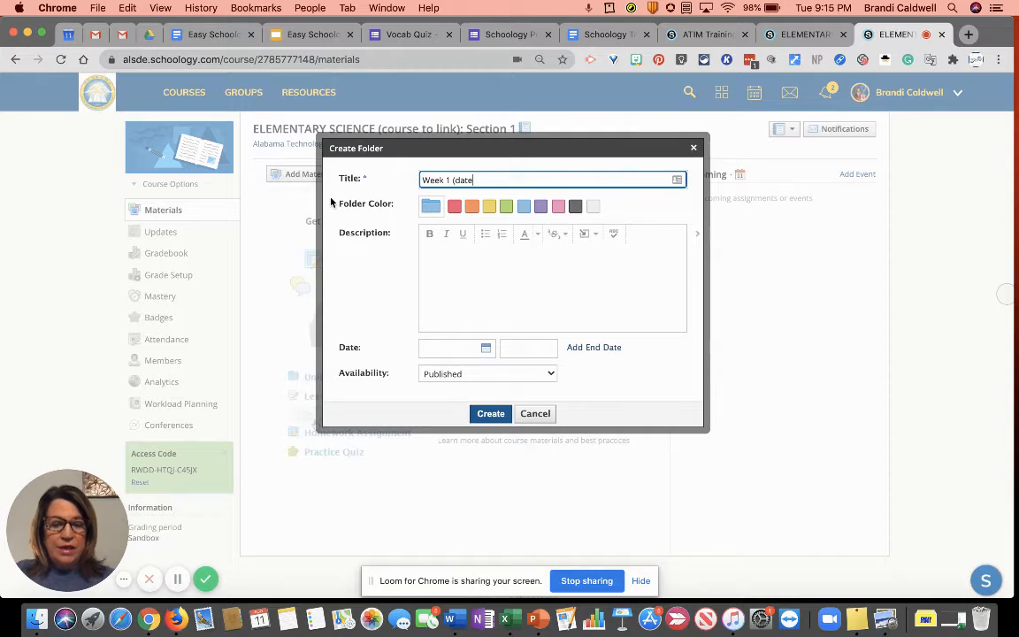
{"action": "type", "text": "- date)"}
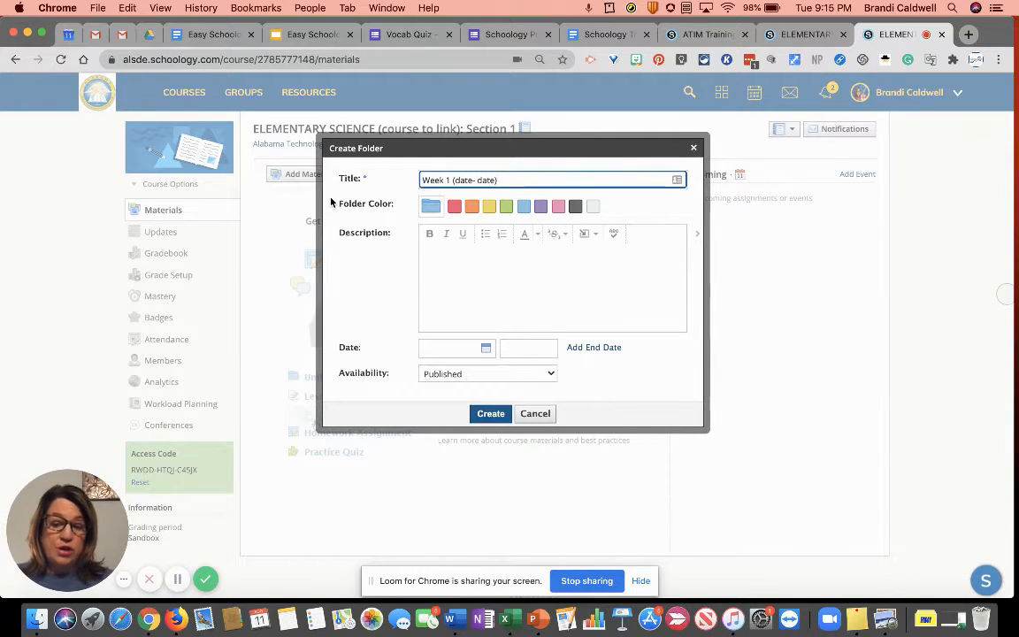
- Add the description "Please check each daily folder inside" and create the folder
{"action": "left_click", "coordinate": [455, 273]}
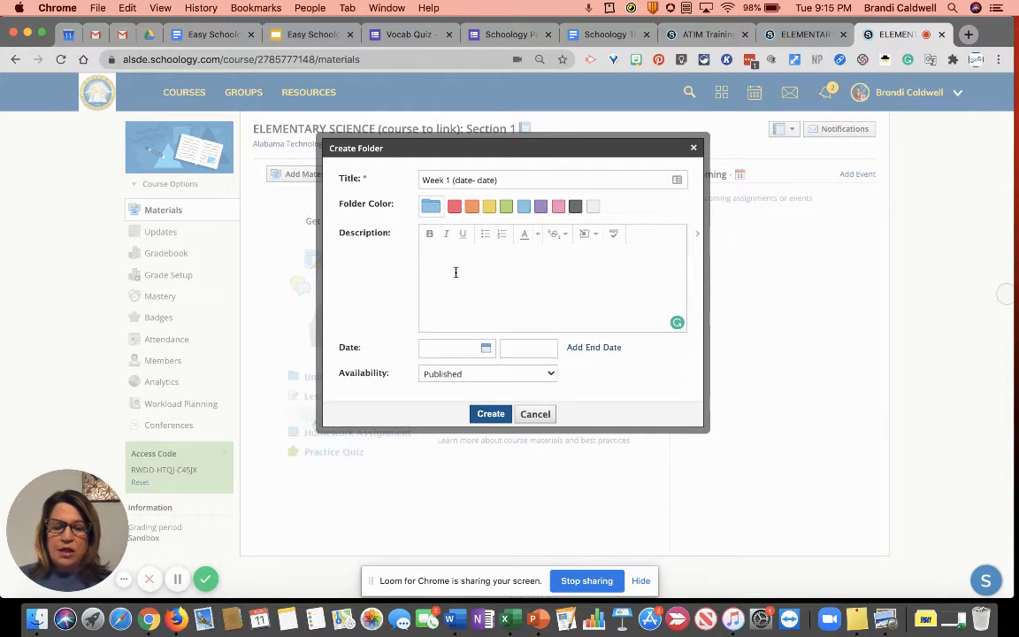
{"action": "type", "text": "Plea"}
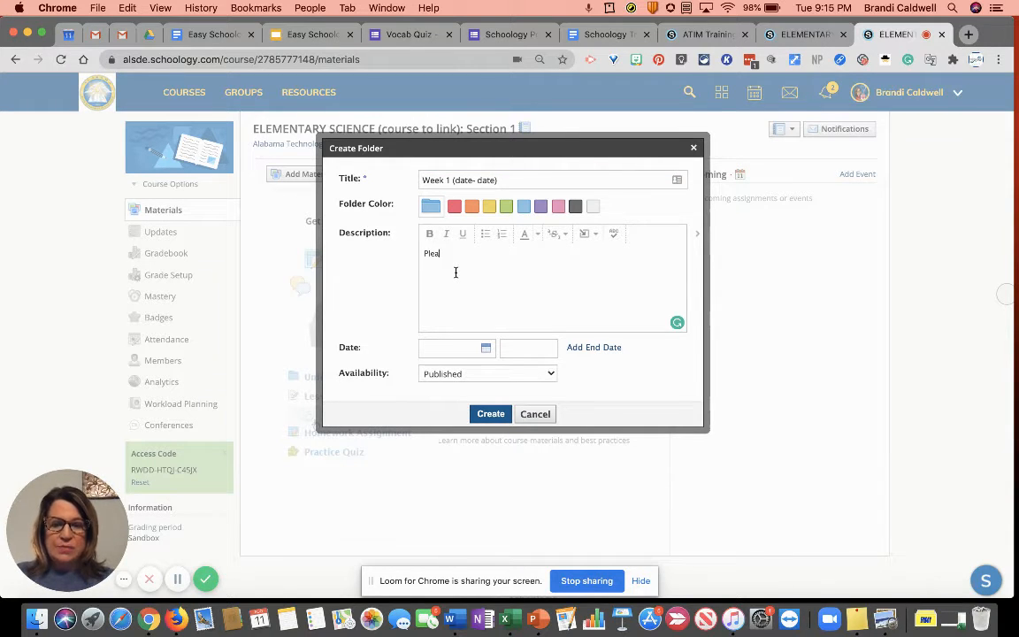
{"action": "type", "text": "se check ea"}
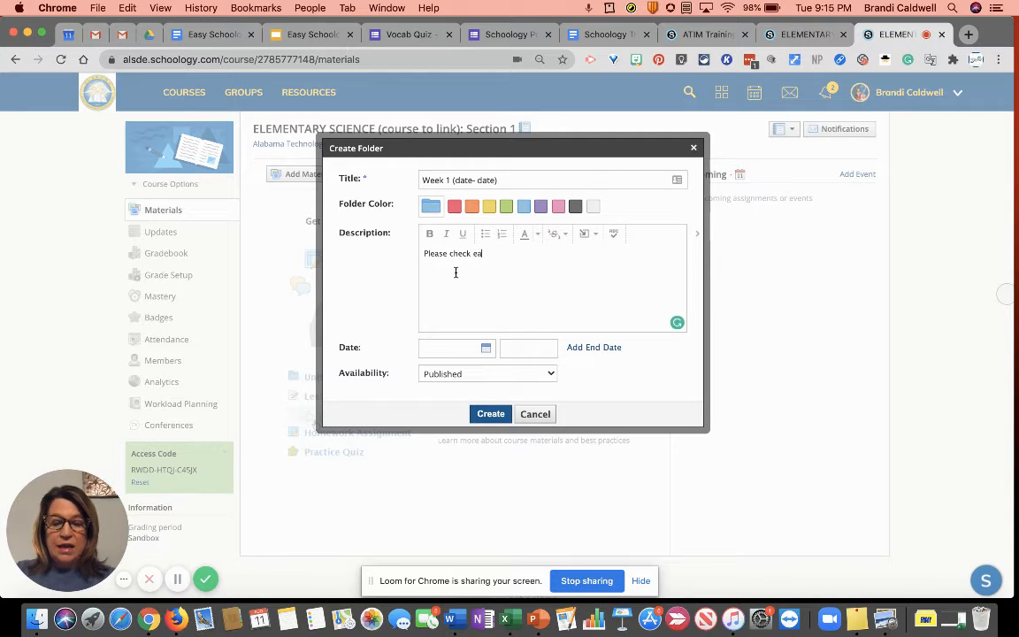
{"action": "type", "text": "ch daily folde"}
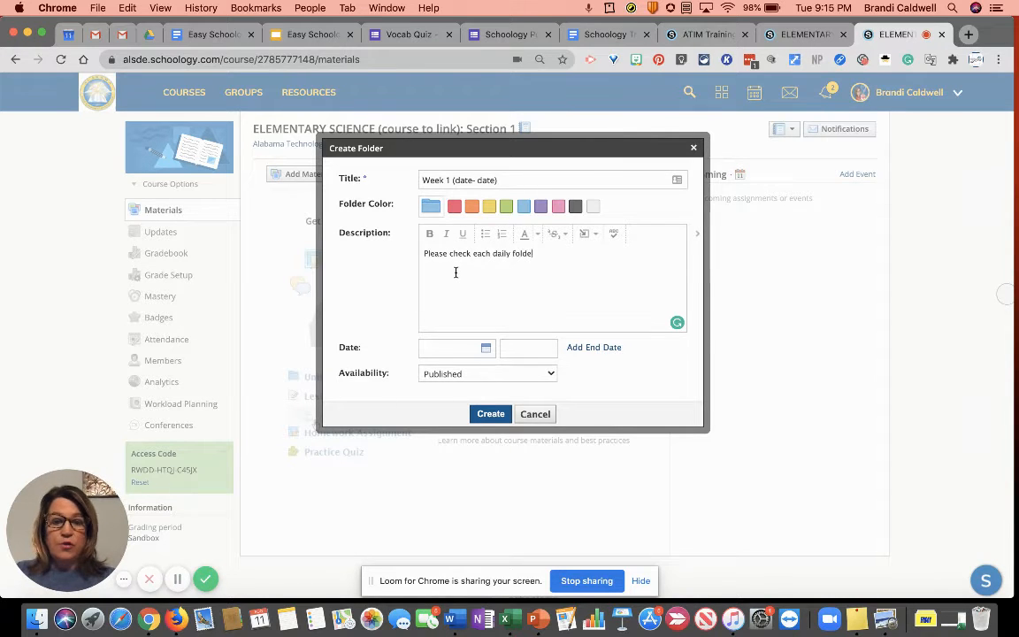
{"action": "type", "text": "r inside"}
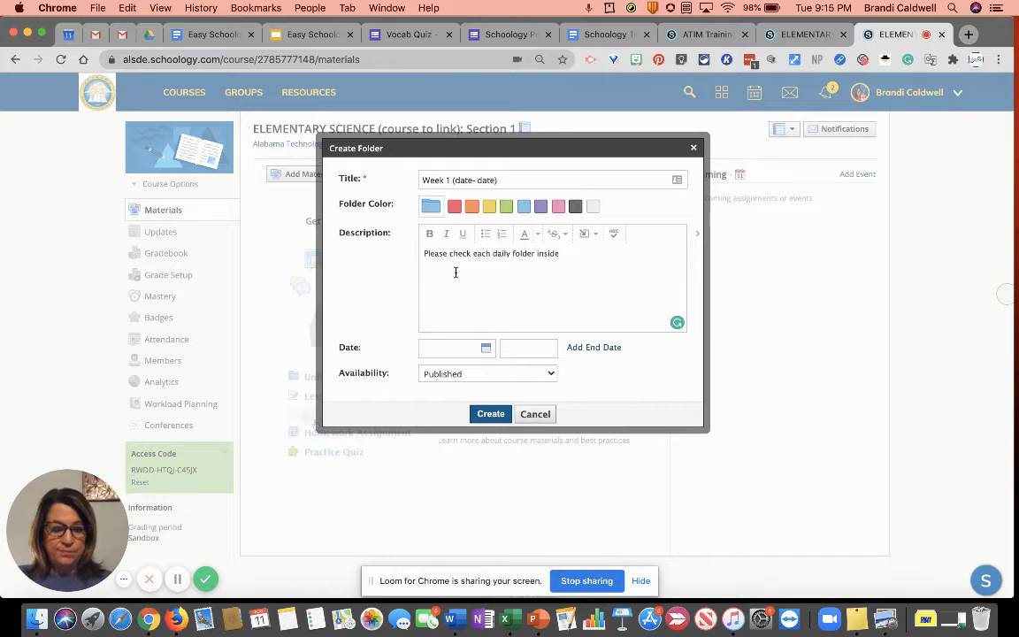
{"action": "left_click", "coordinate": [488, 414]}
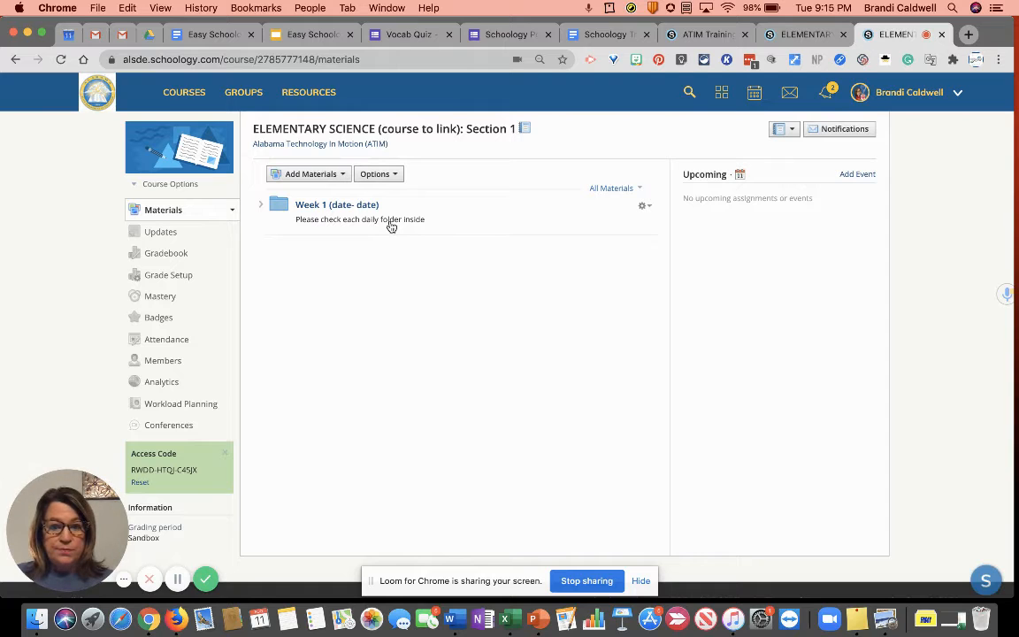
- Create a blue folder titled "Monday" inside the Week 1 folder
{"action": "left_click", "coordinate": [319, 211]}
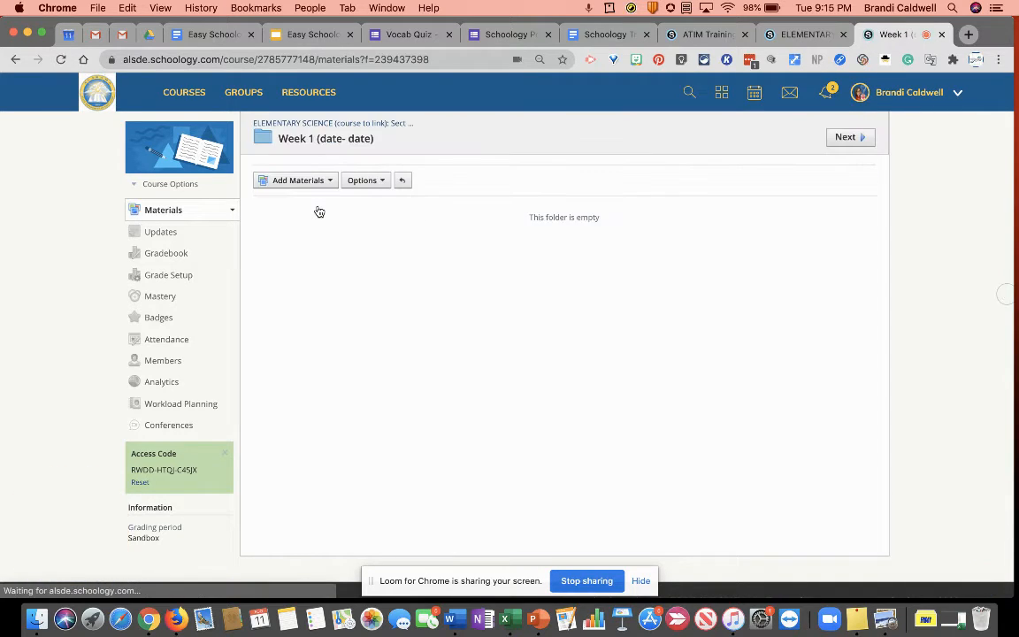
{"action": "left_click", "coordinate": [328, 181]}
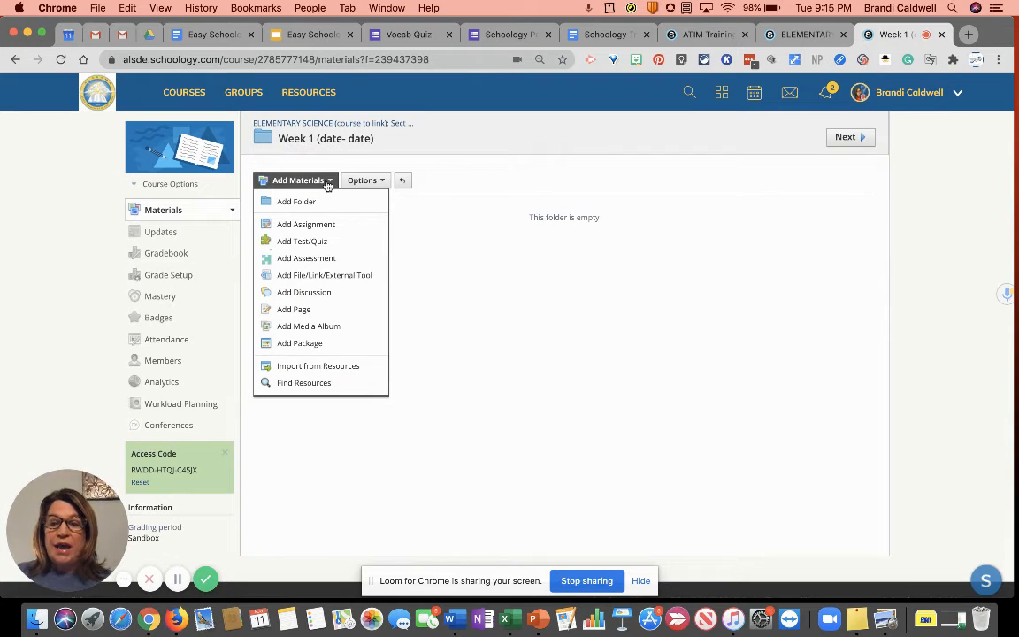
{"action": "left_click", "coordinate": [317, 203]}
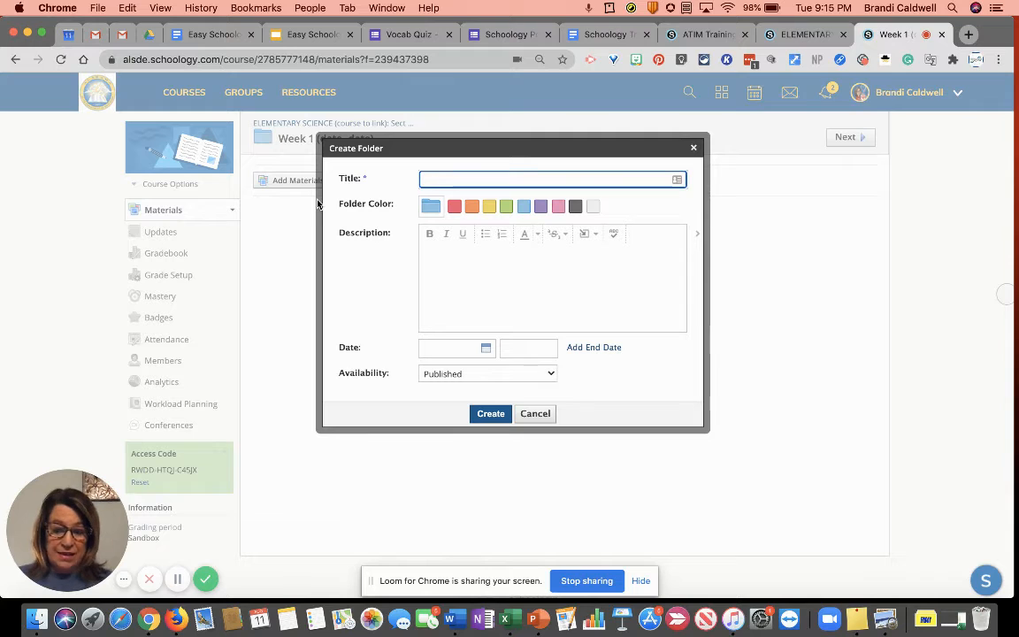
{"action": "type", "text": "Monday"}
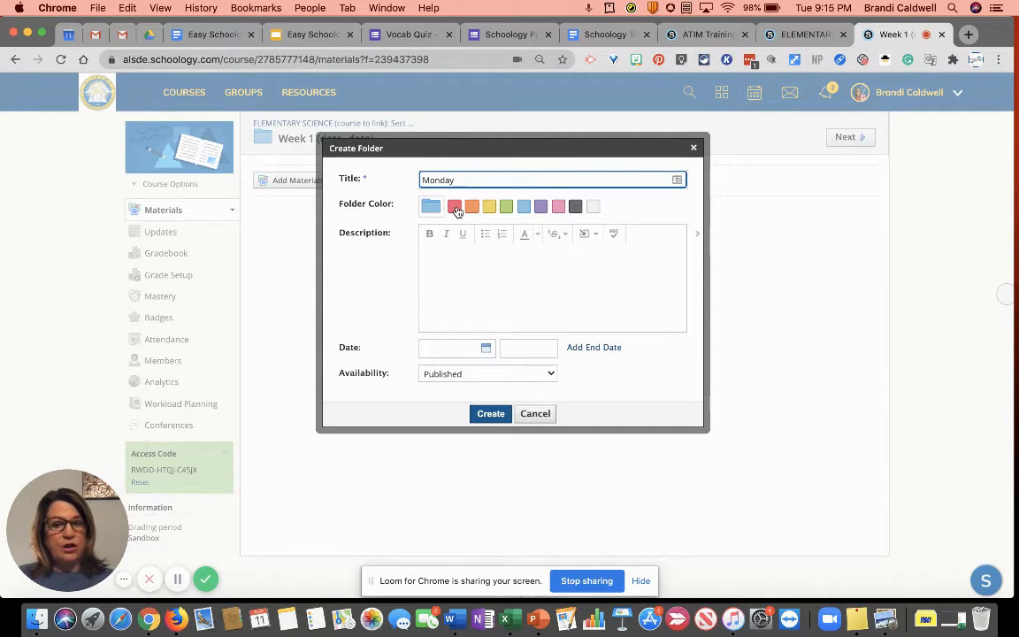
{"action": "left_click", "coordinate": [455, 207]}
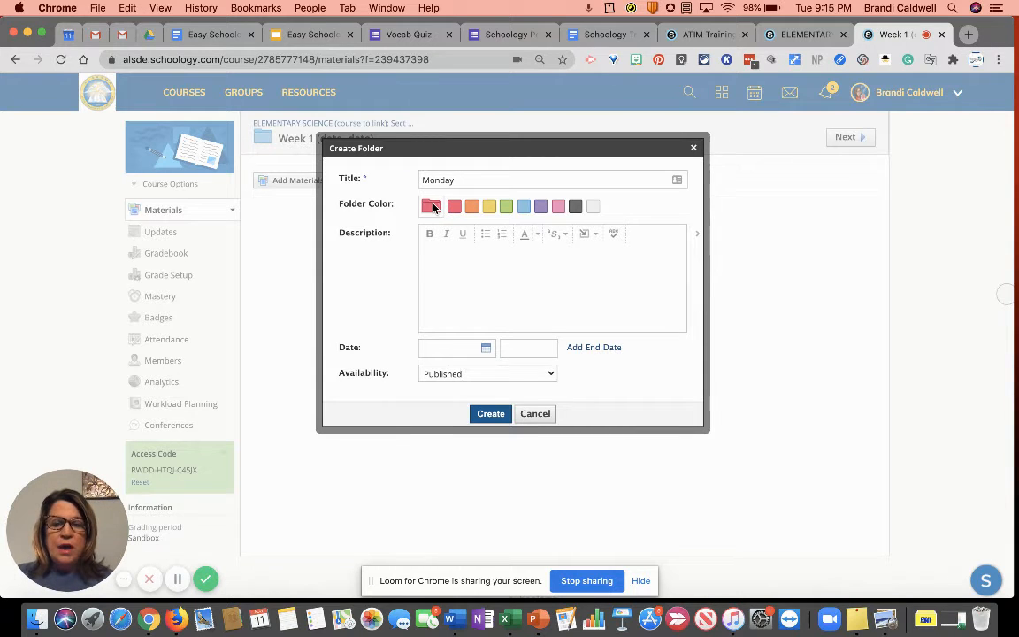
{"action": "left_click", "coordinate": [524, 208]}
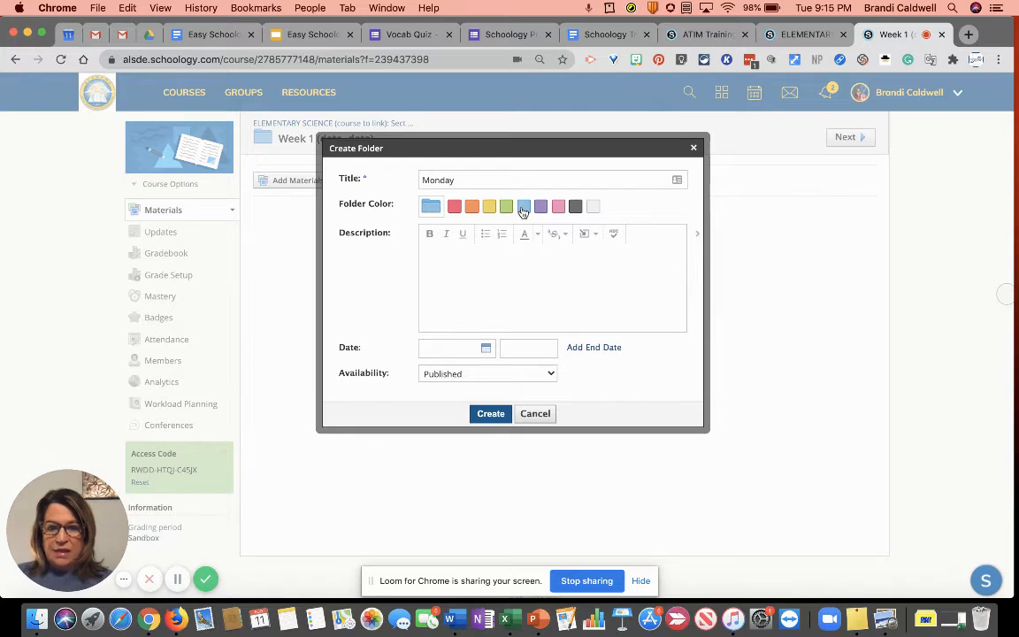
{"action": "left_click", "coordinate": [487, 413]}
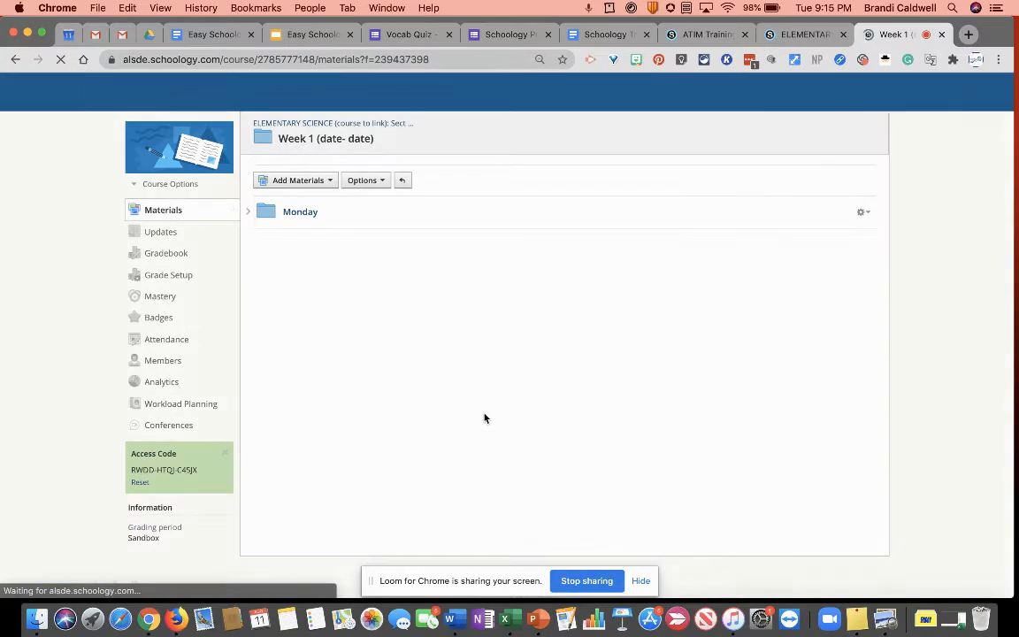
- Look inside the Monday folder and the Week 1 folder, returning to the course's main materials page
{"action": "left_click", "coordinate": [305, 212]}
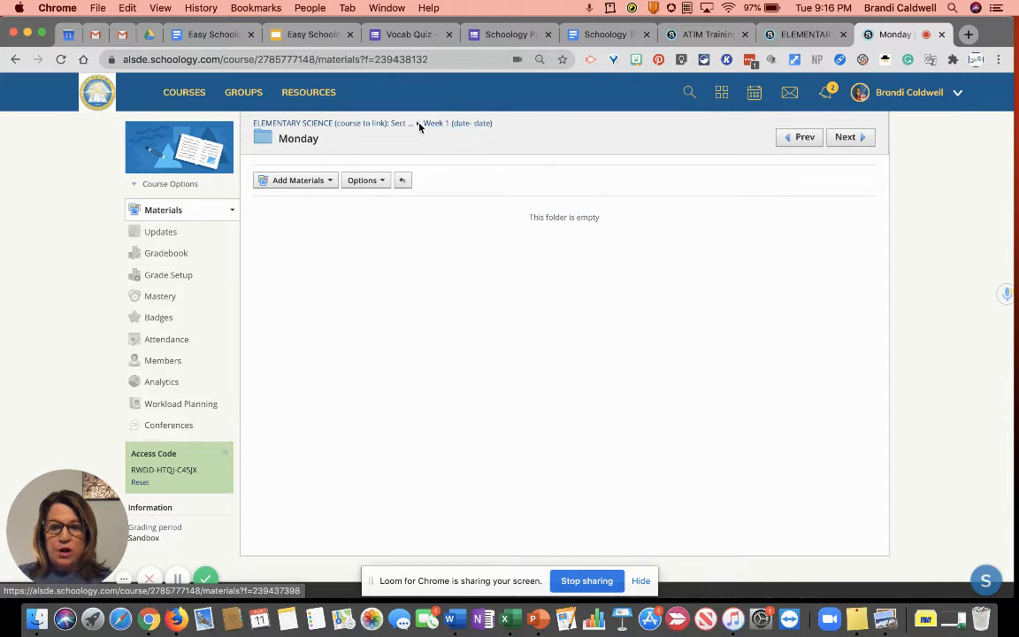
{"action": "left_click", "coordinate": [377, 123]}
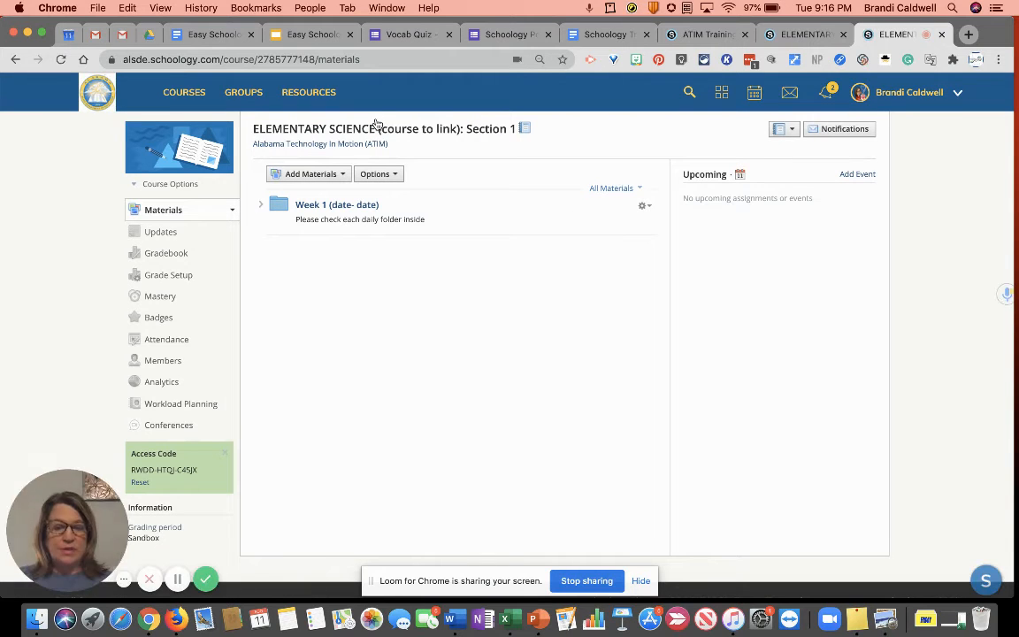
{"action": "left_click", "coordinate": [355, 206]}
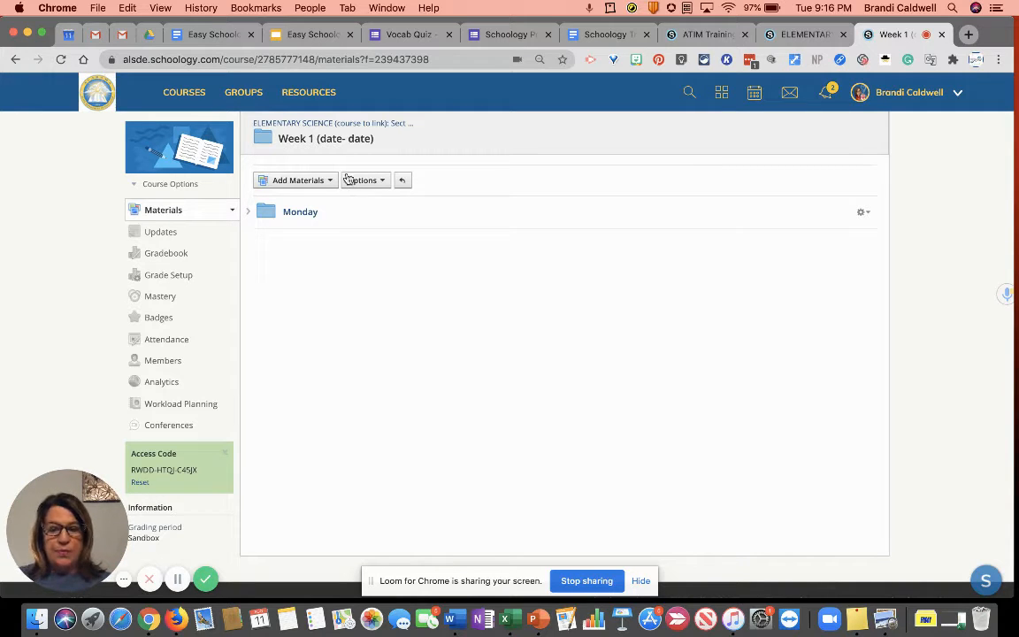
{"action": "left_click", "coordinate": [376, 128]}
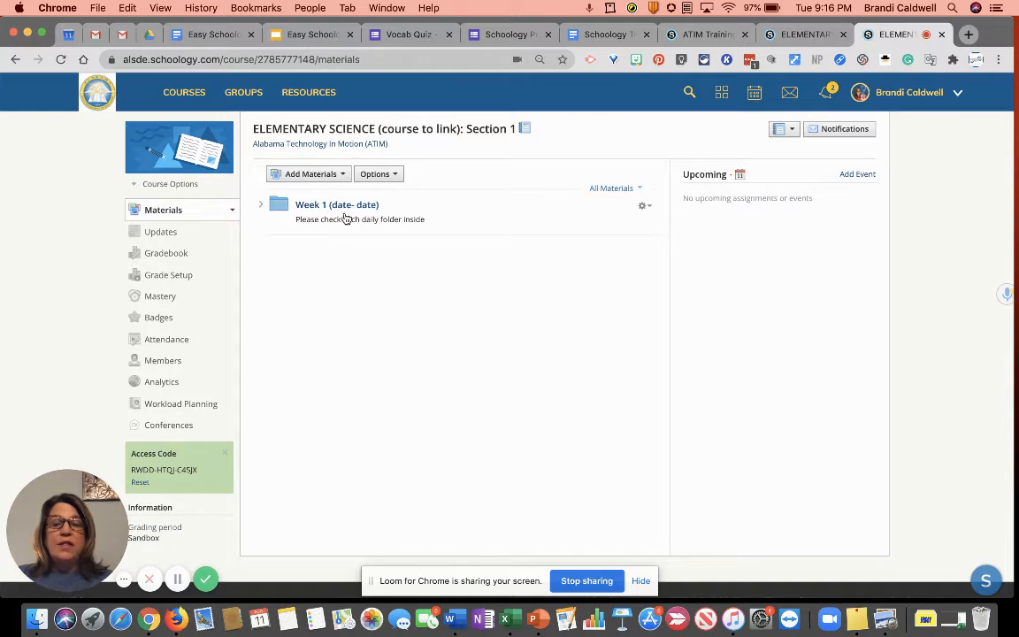
- Save a copy of the Week 1 folder to the Home collection in resources, outside any folder
{"action": "left_click", "coordinate": [645, 207]}
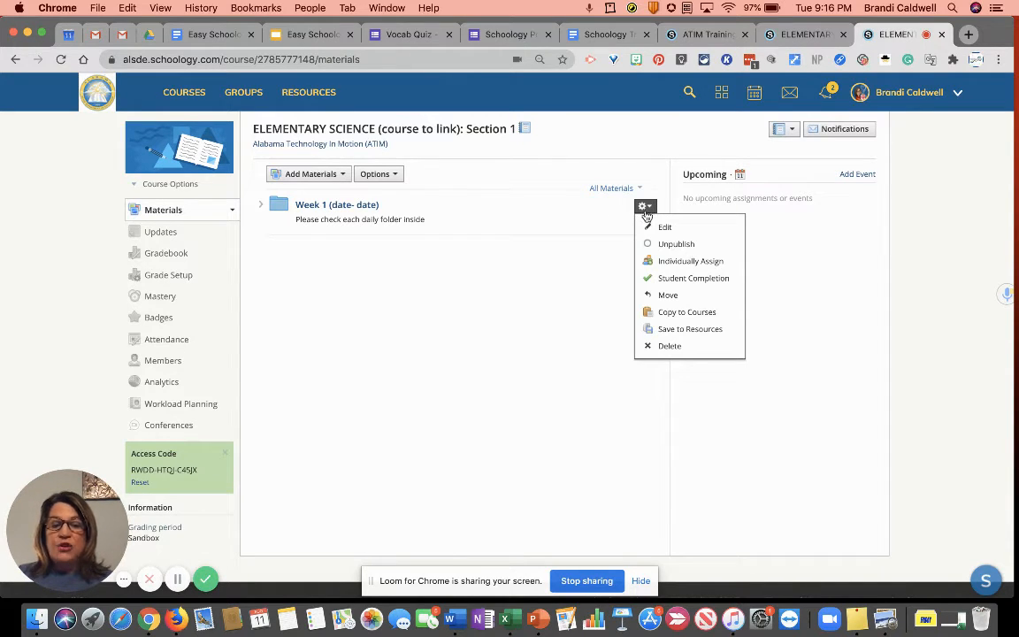
{"action": "left_click", "coordinate": [663, 331]}
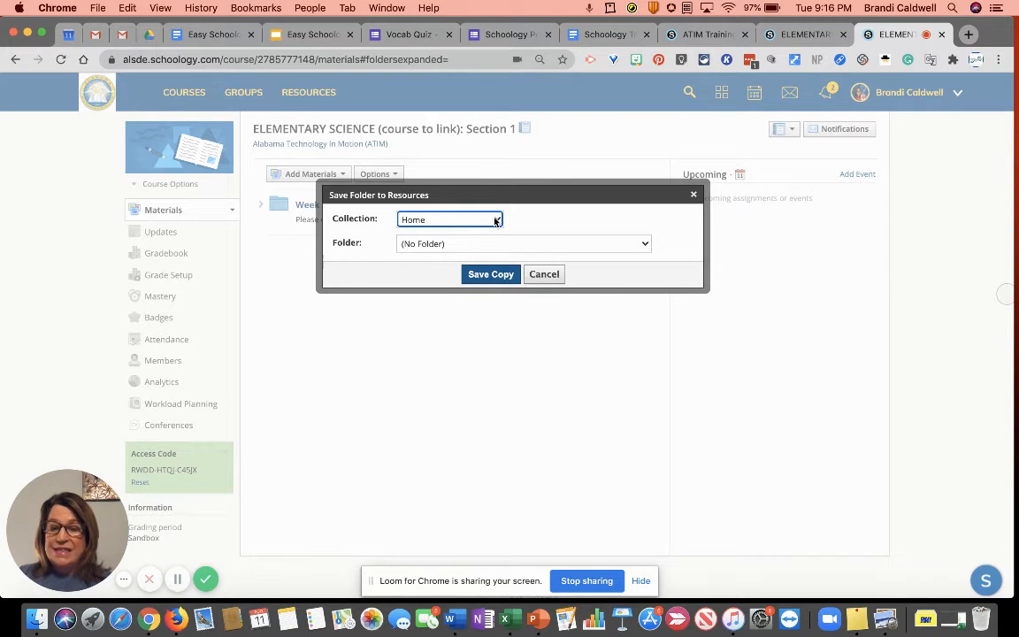
{"action": "left_click", "coordinate": [497, 276]}
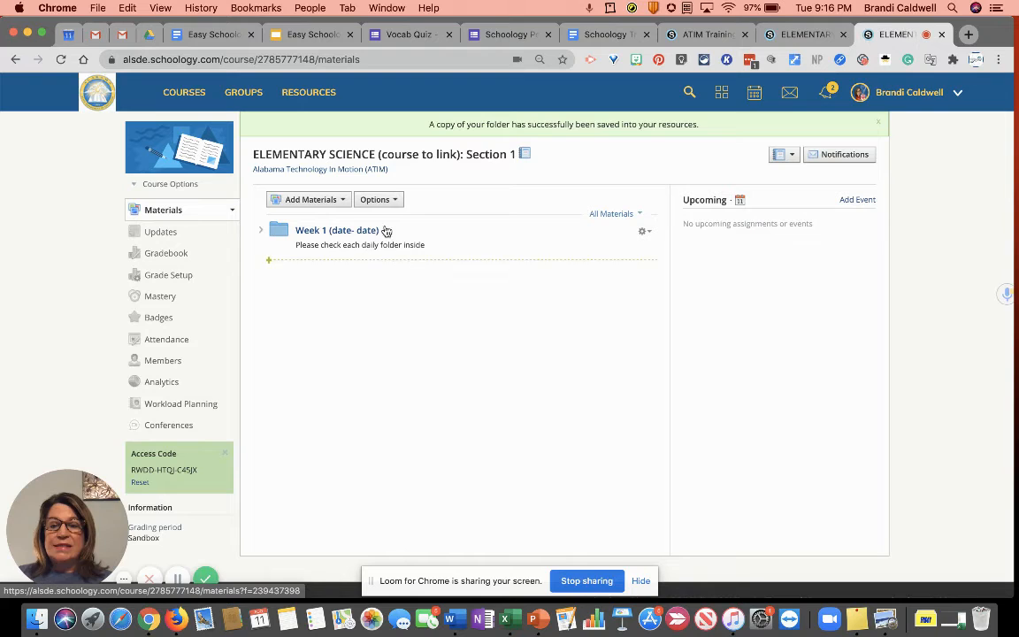
- Import the saved "Week 1 (date- date)" folder from the personal Home resources into the course materials
{"action": "mouse_move", "coordinate": [371, 266]}
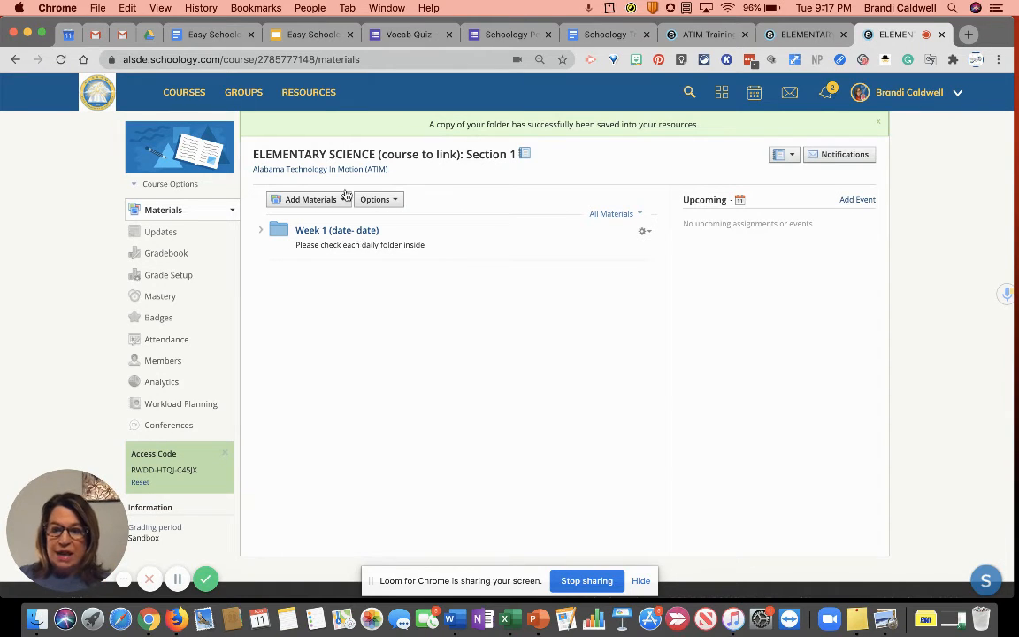
{"action": "left_click", "coordinate": [305, 199]}
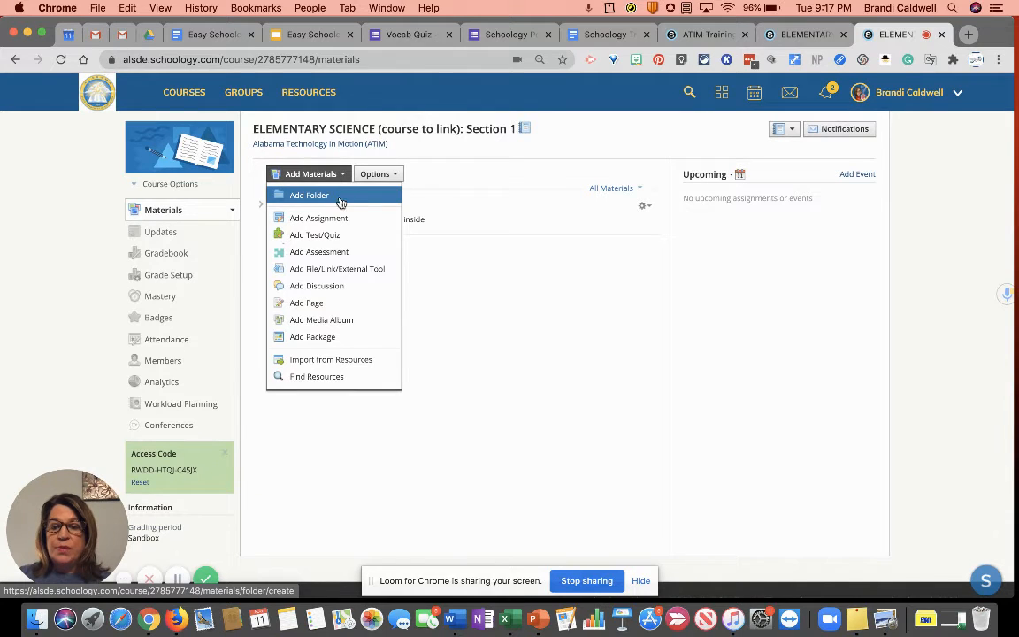
{"action": "left_click", "coordinate": [324, 360]}
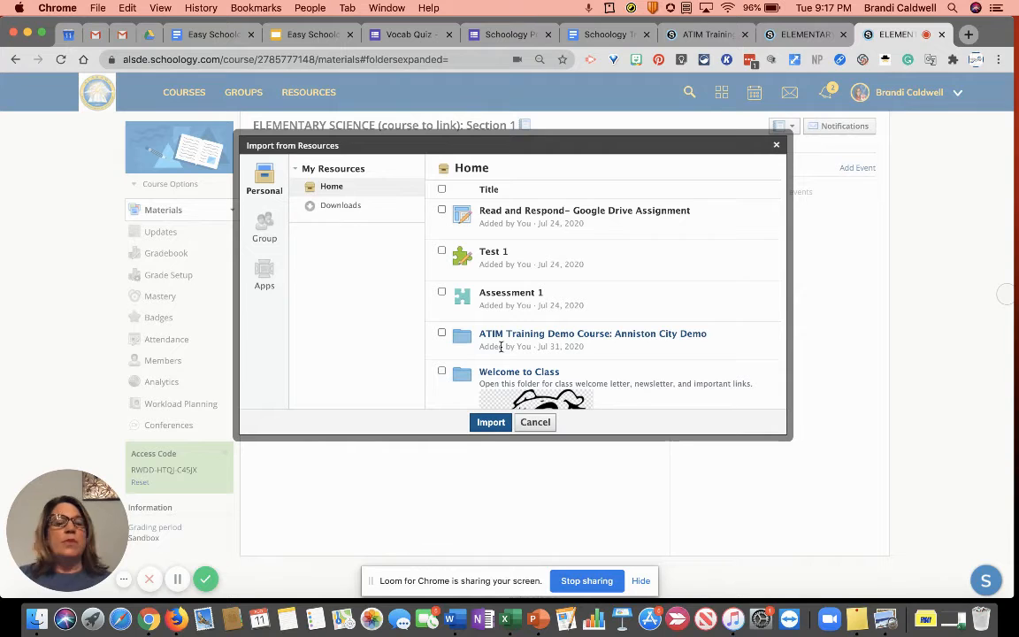
{"action": "scroll", "coordinate": [501, 346], "scroll_direction": "down", "scroll_amount": 15}
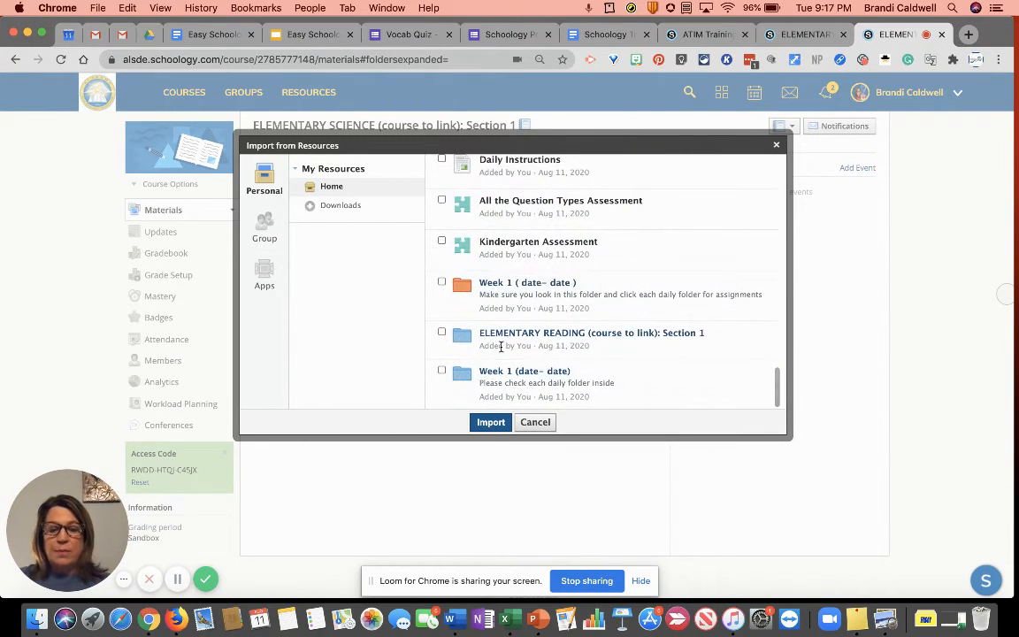
{"action": "left_click", "coordinate": [441, 370]}
{"action": "left_click", "coordinate": [488, 422]}
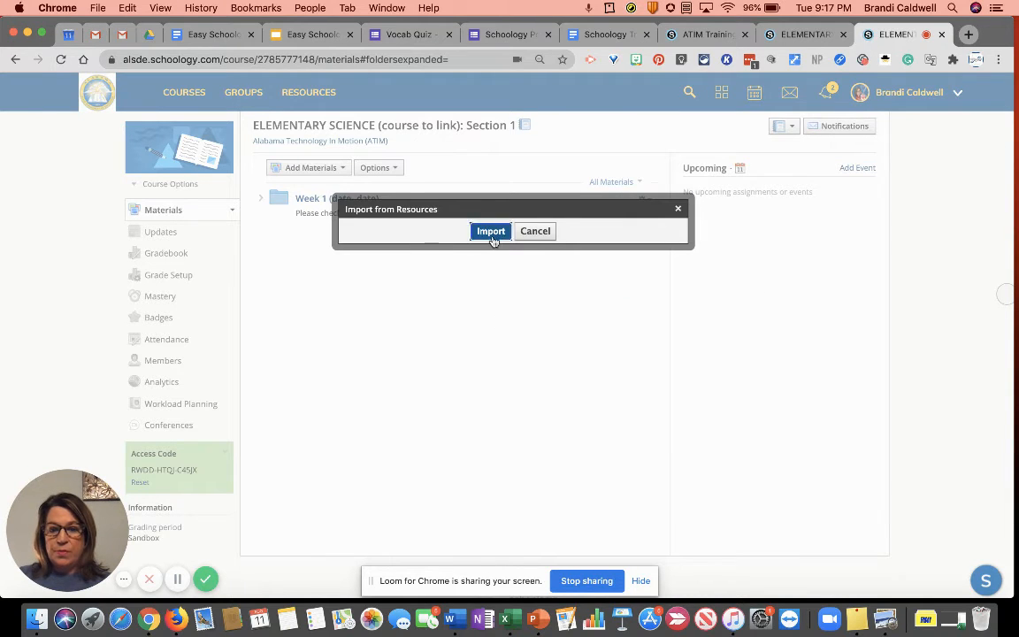
{"action": "left_click", "coordinate": [491, 232]}
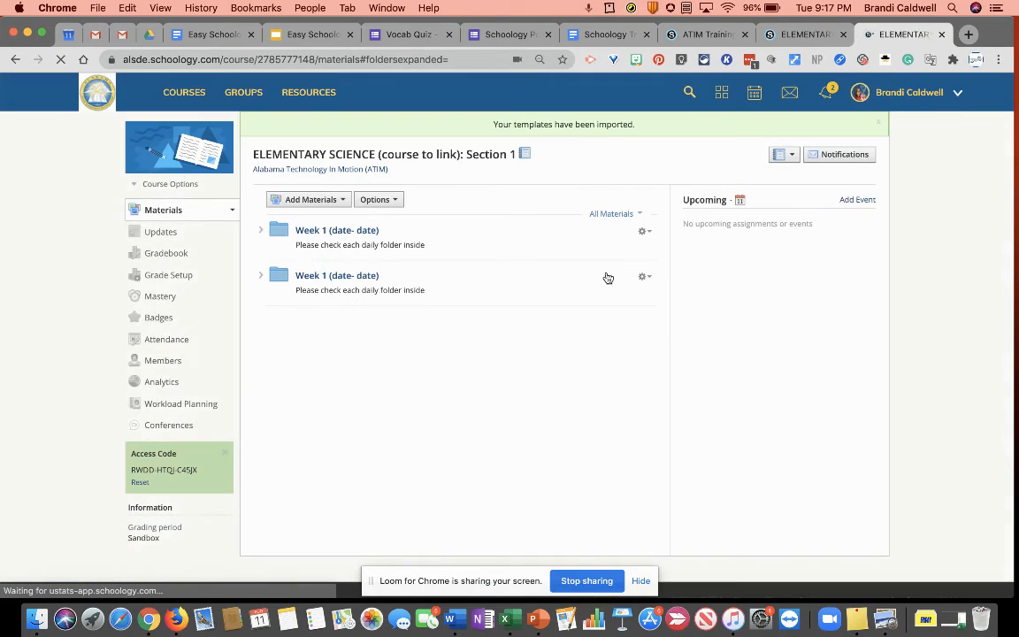
- Rename the second, imported Week 1 folder "Week 2 (date- date)" and set its folder color to red
{"action": "left_click", "coordinate": [644, 277]}
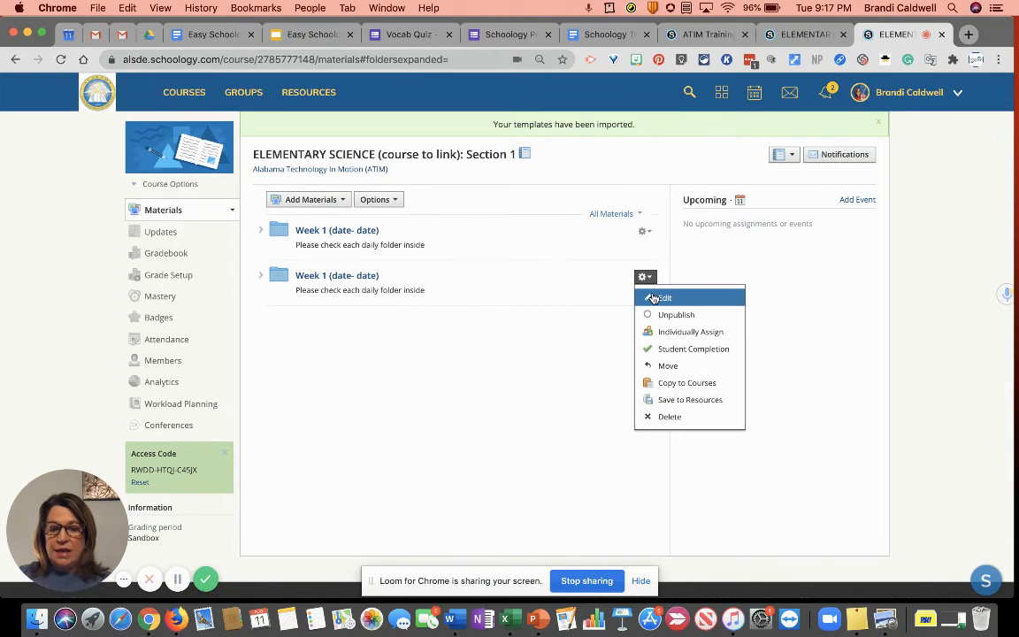
{"action": "left_click", "coordinate": [662, 298]}
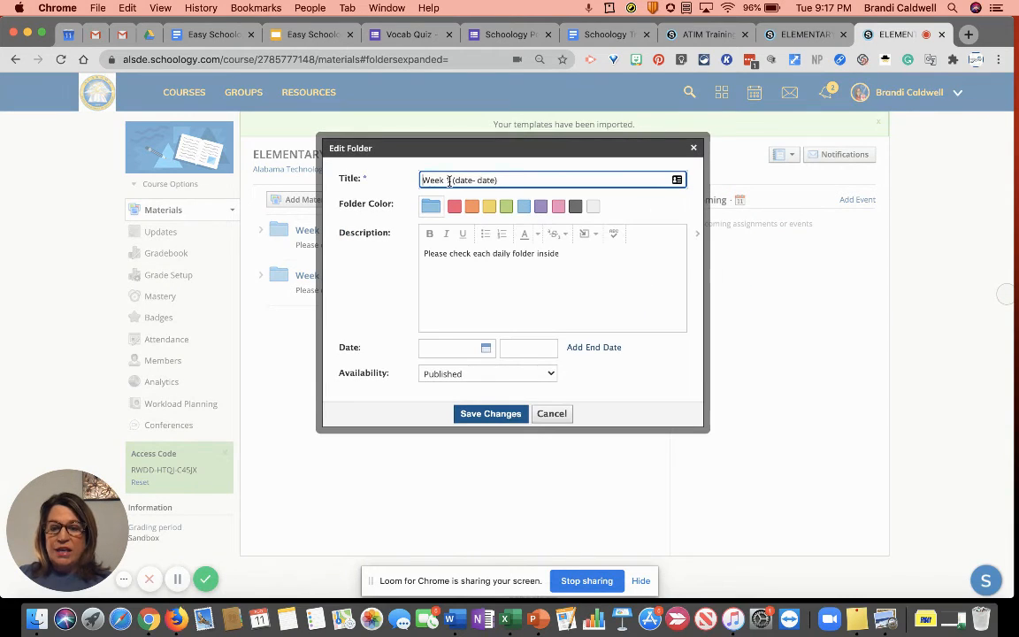
{"action": "left_click", "coordinate": [449, 180]}
{"action": "key", "text": "BackSpace"}
{"action": "type", "text": "2"}
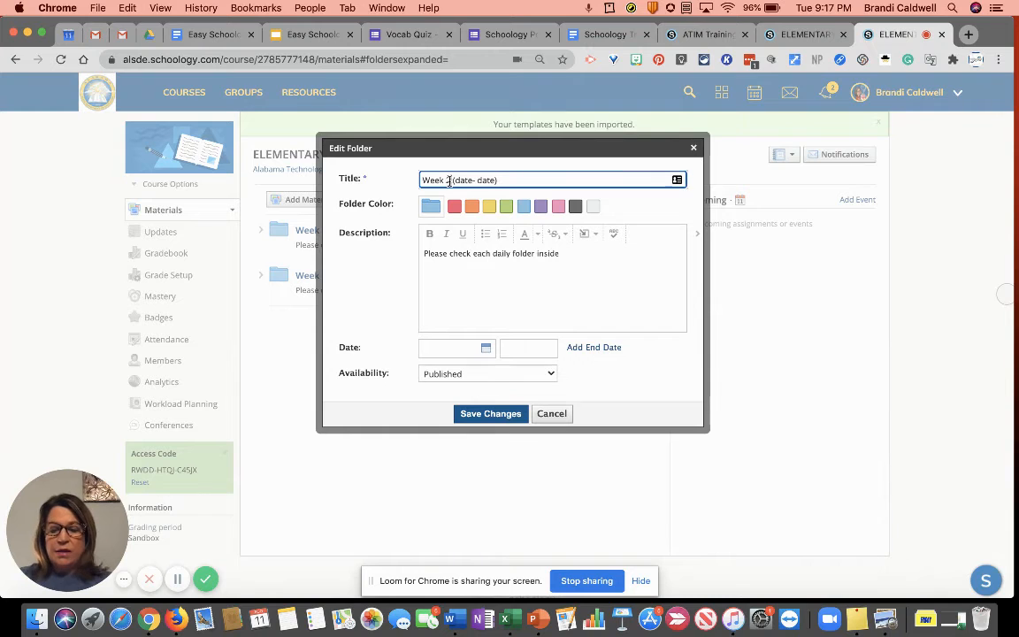
{"action": "left_click", "coordinate": [454, 206]}
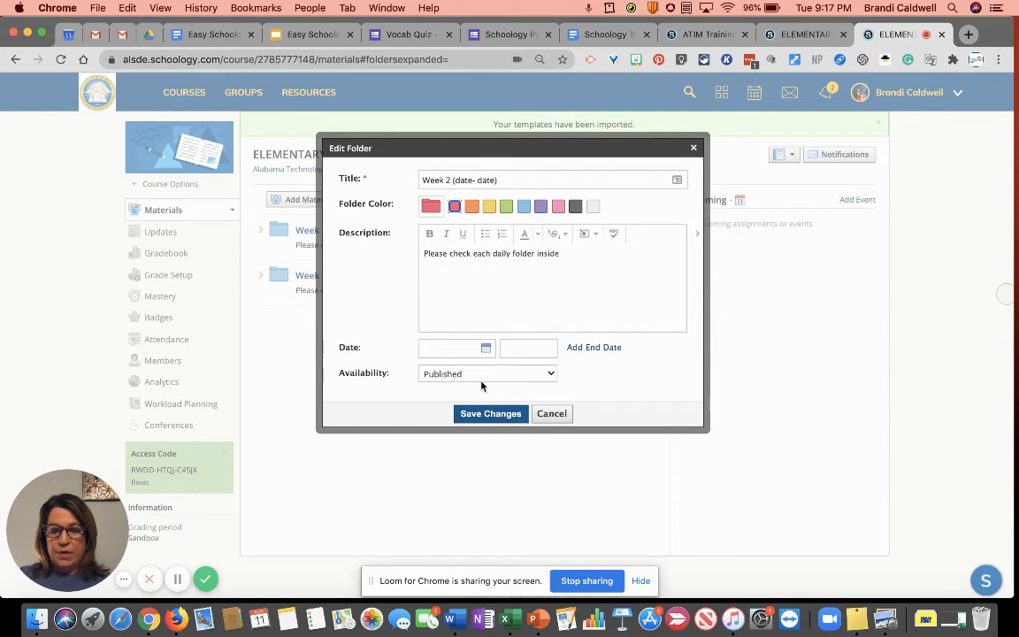
{"action": "left_click", "coordinate": [483, 416]}
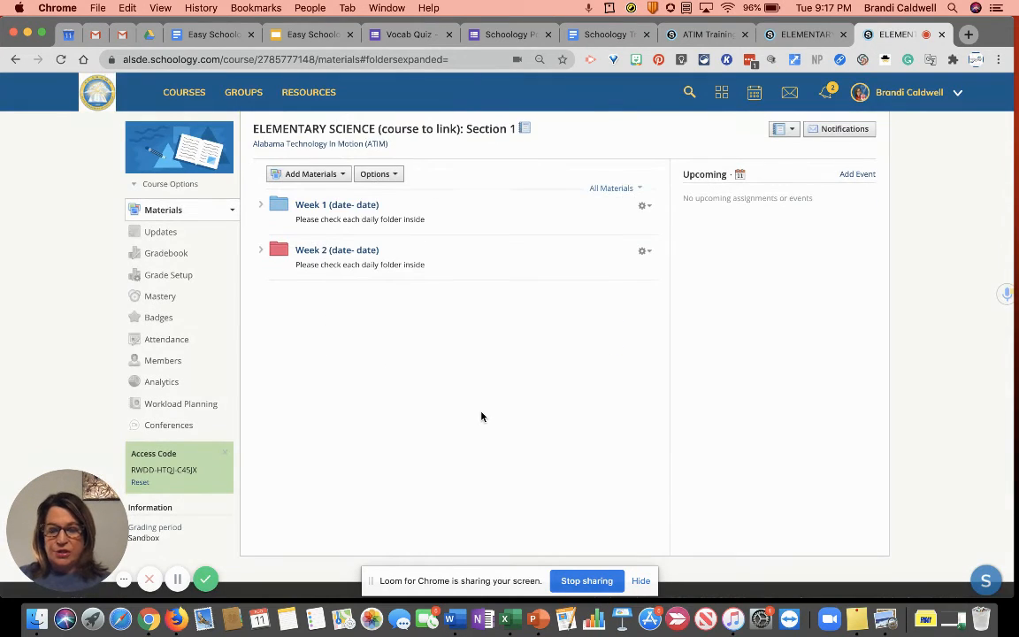
- Check the contents of the Week 2 folder and return to the course's main materials page
{"action": "left_click", "coordinate": [353, 251]}
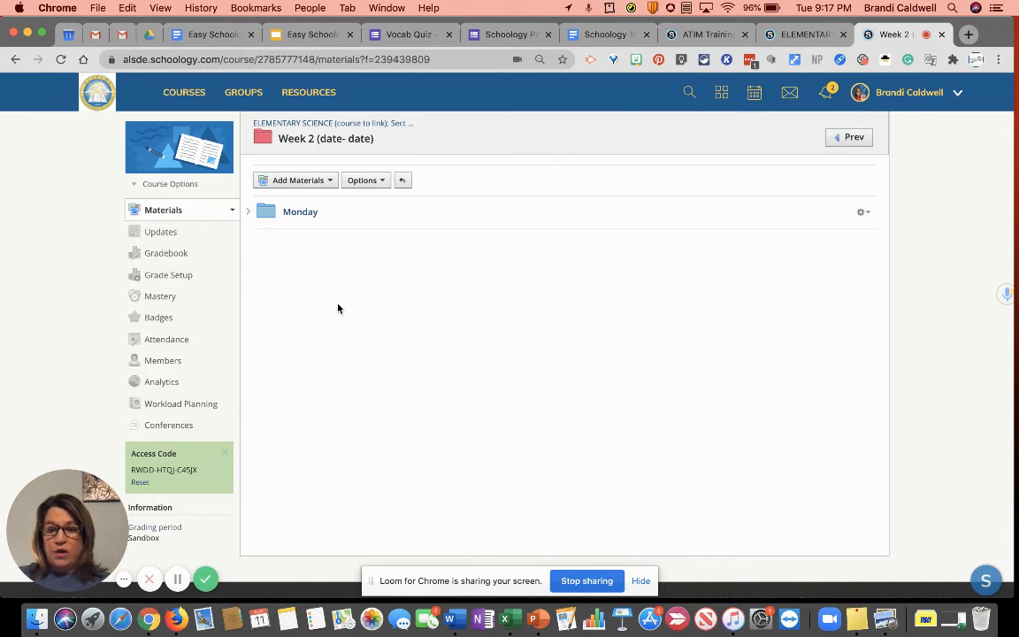
{"action": "left_click", "coordinate": [350, 126]}
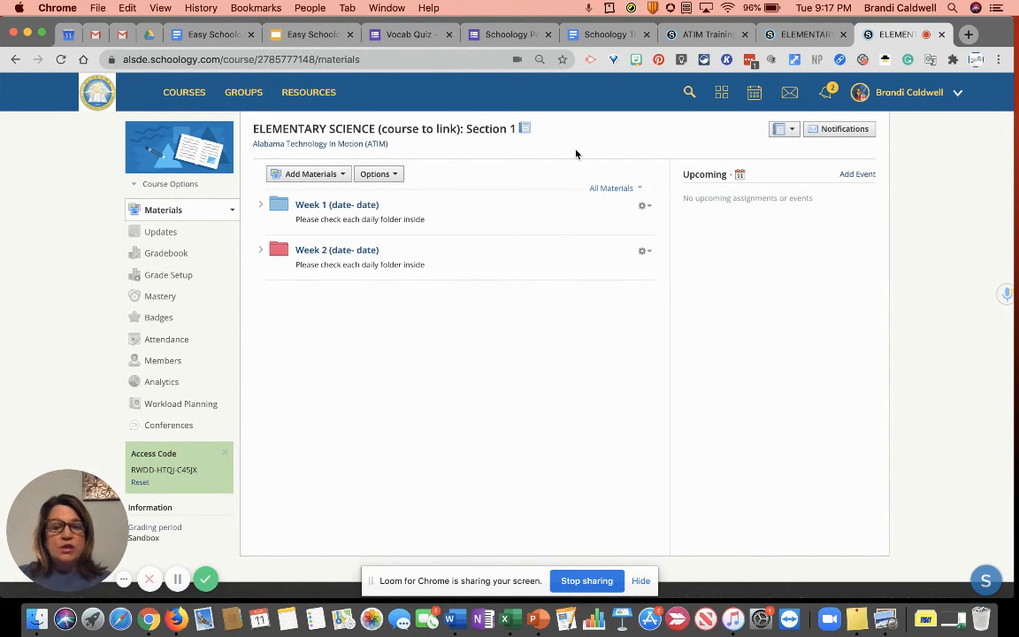
- Open the Reading course linked in the ATIM Training Demo Course and examine its weekly folders and the contents of Week 1
{"action": "left_click", "coordinate": [793, 35]}
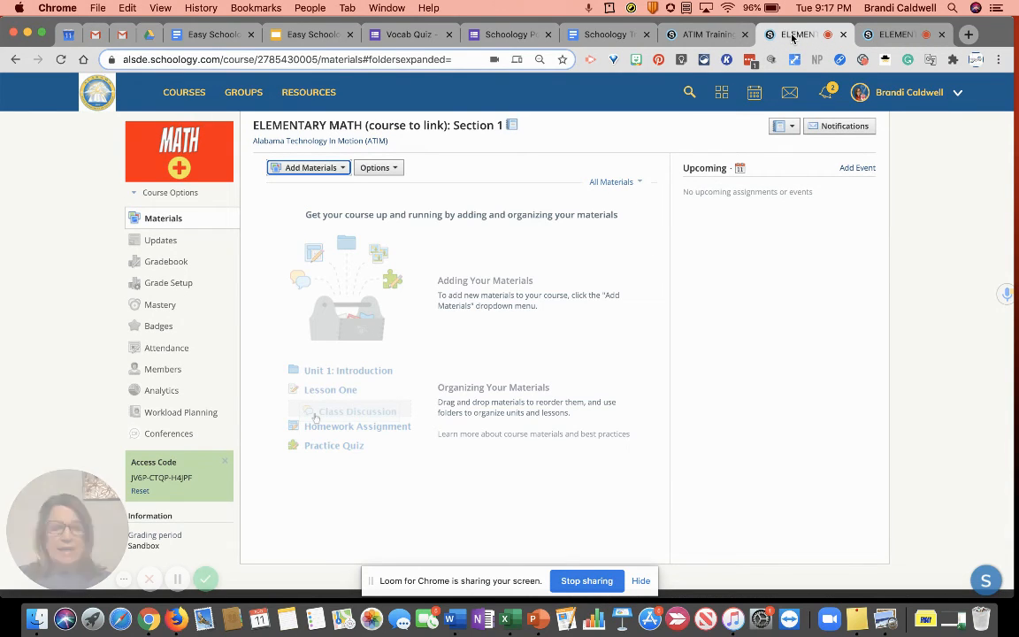
{"action": "left_click", "coordinate": [701, 35]}
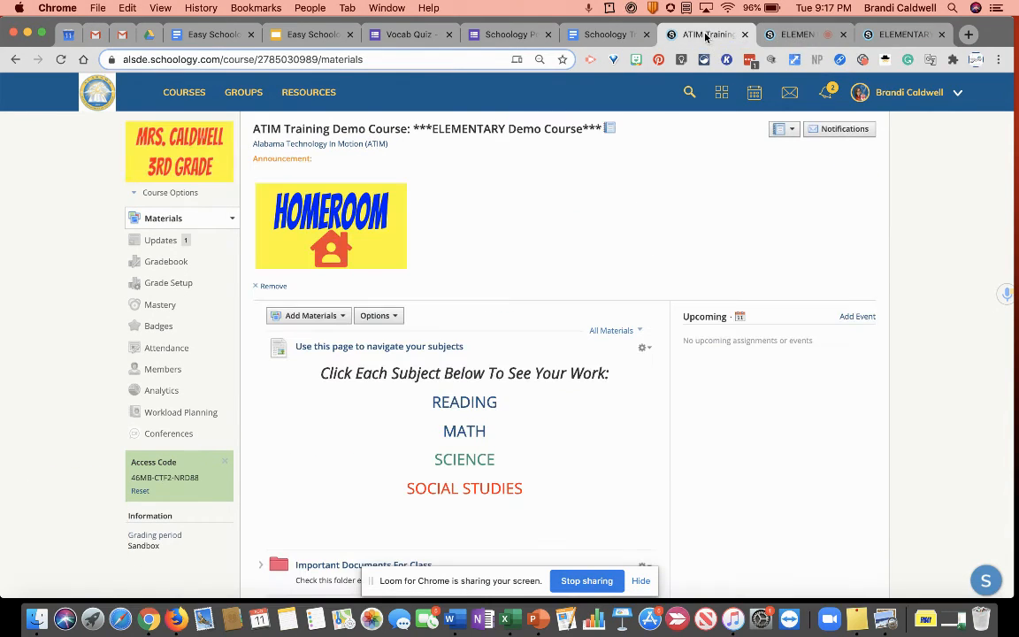
{"action": "scroll", "coordinate": [410, 326], "scroll_direction": "down", "scroll_amount": 5}
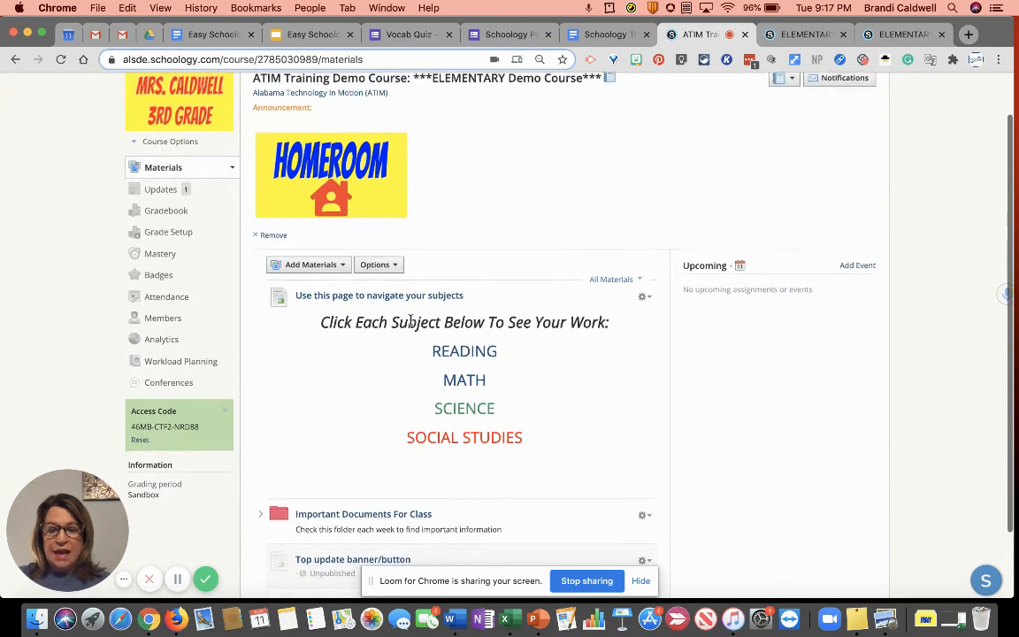
{"action": "left_click", "coordinate": [449, 288]}
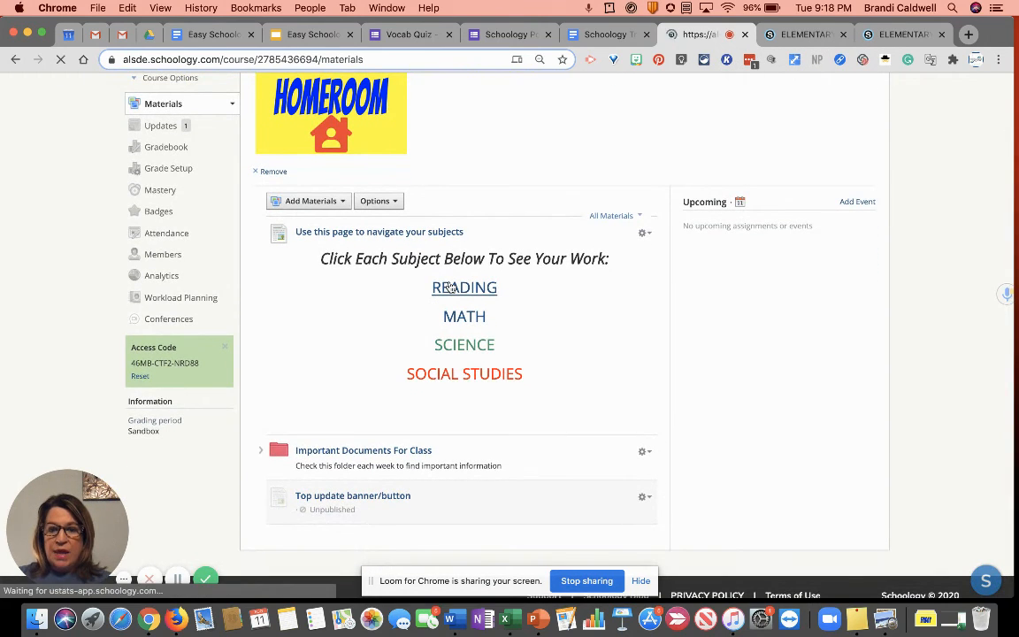
{"action": "scroll", "coordinate": [495, 283], "scroll_direction": "down", "scroll_amount": 3}
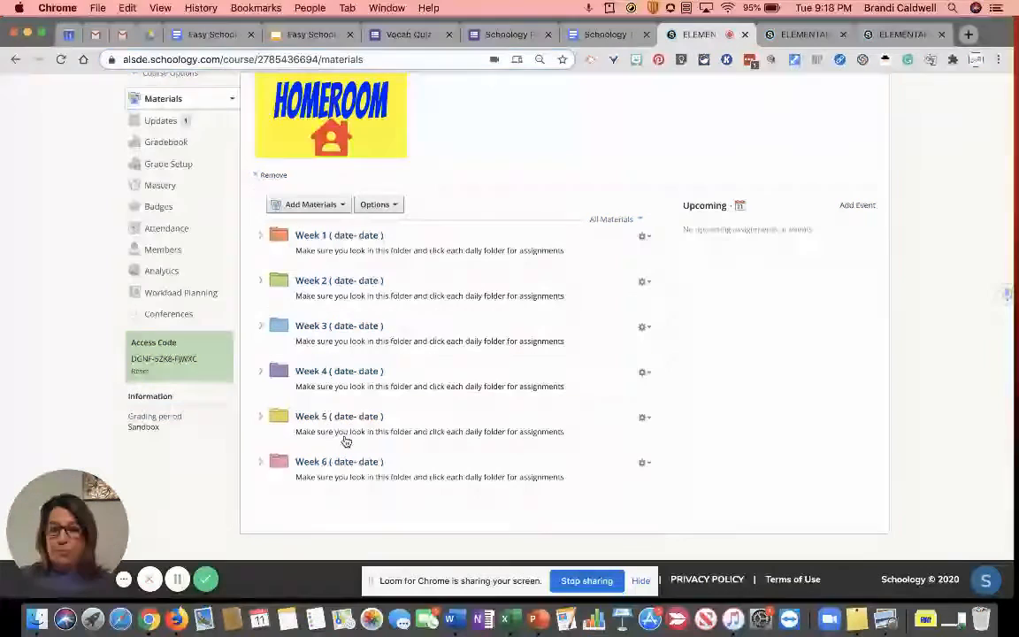
{"action": "left_click", "coordinate": [314, 240]}
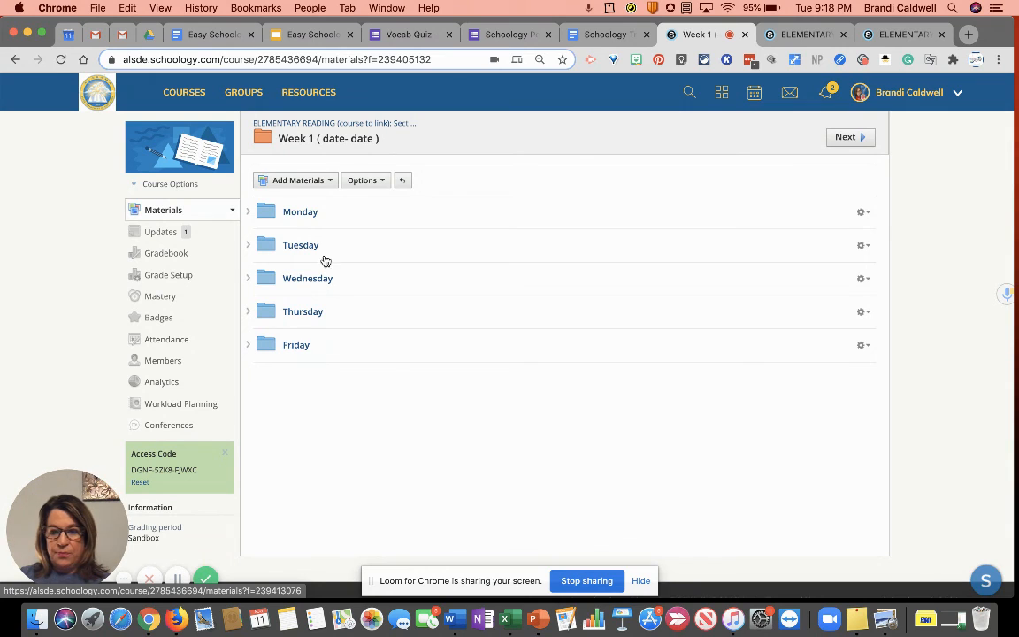
{"action": "left_click", "coordinate": [349, 127]}
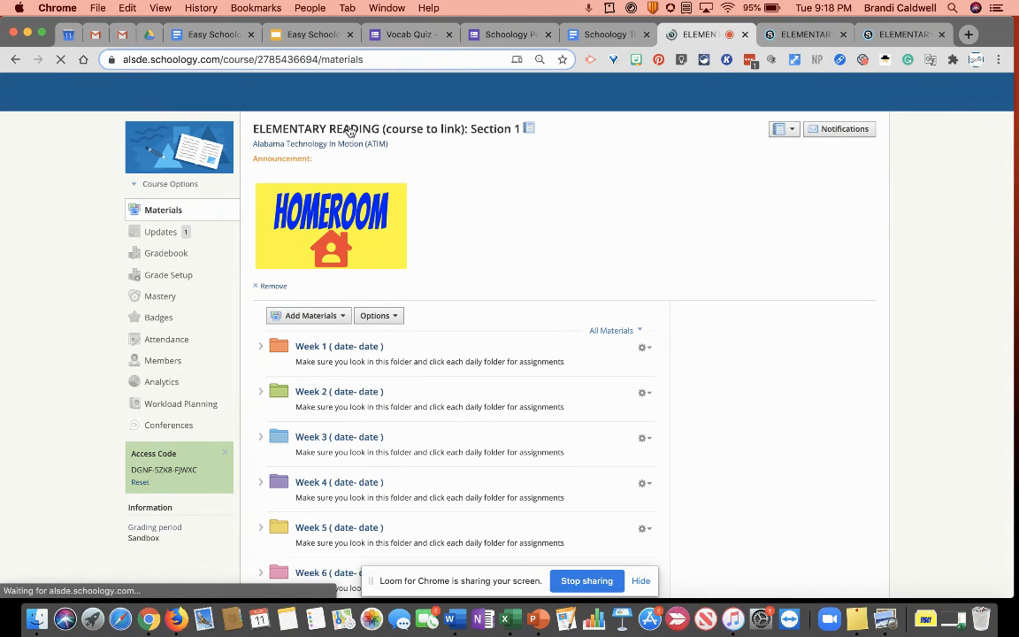